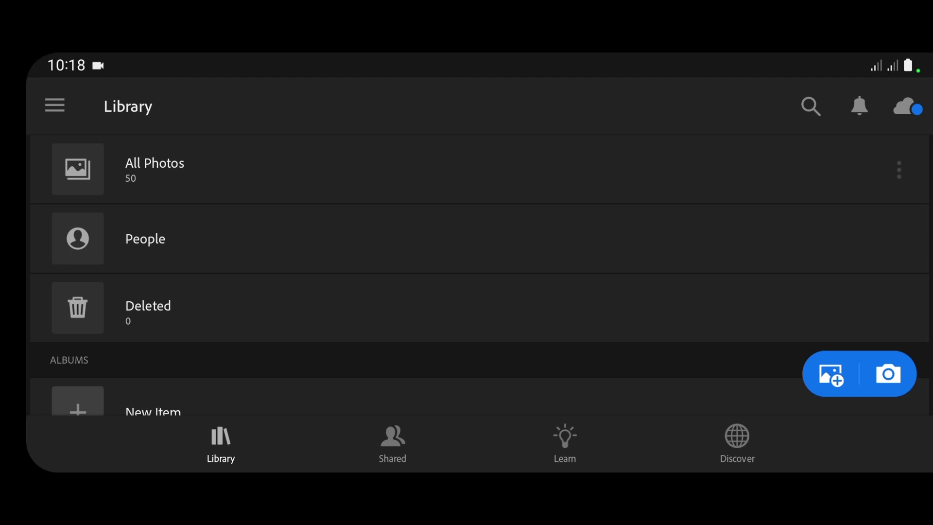
Set the in-app camera to DNG, Professional mode and Daylight white balance
left_click(888, 374)
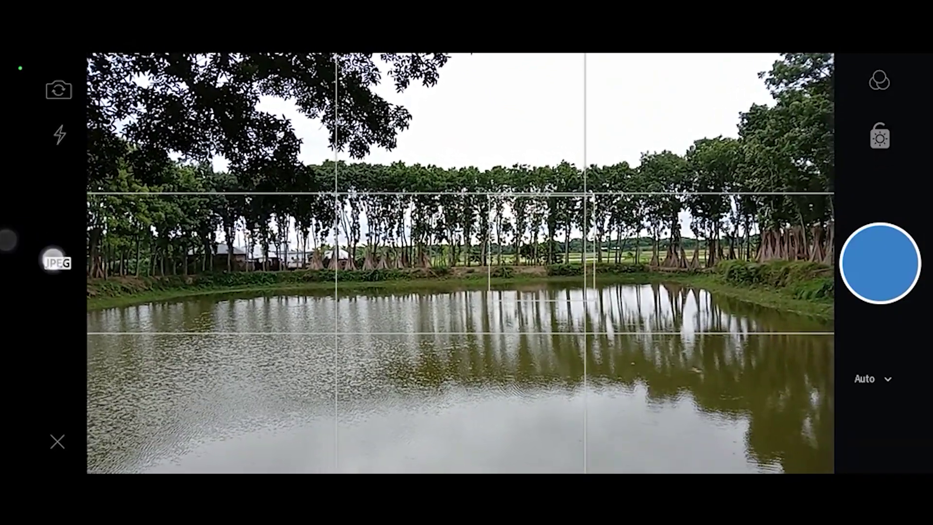
left_click(57, 262)
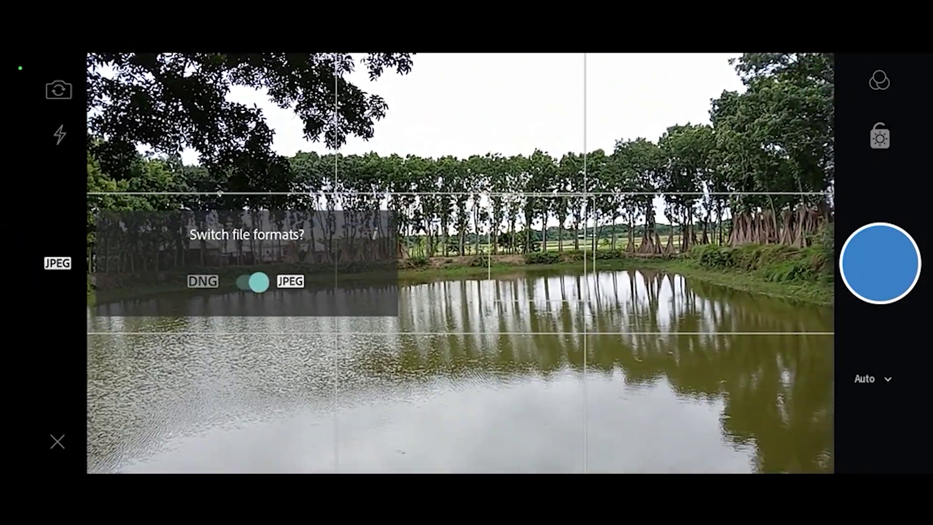
left_click(251, 282)
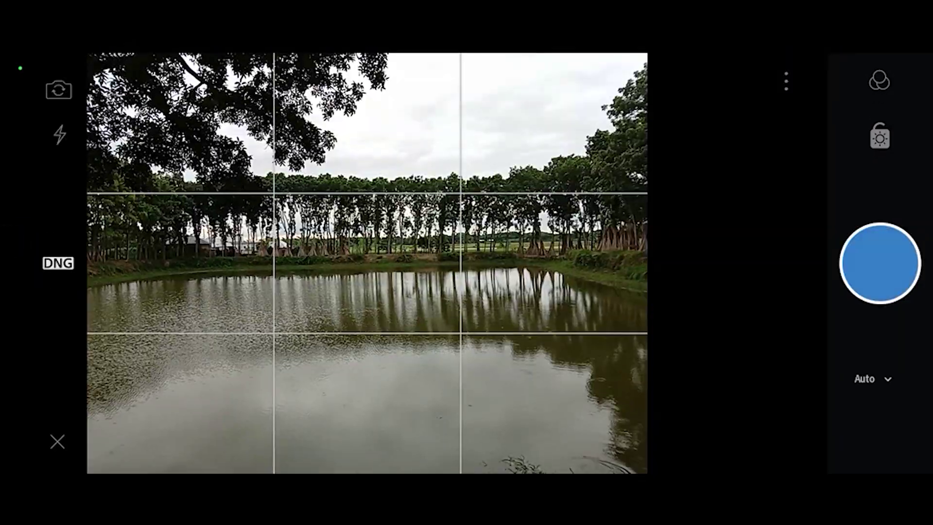
left_click(866, 379)
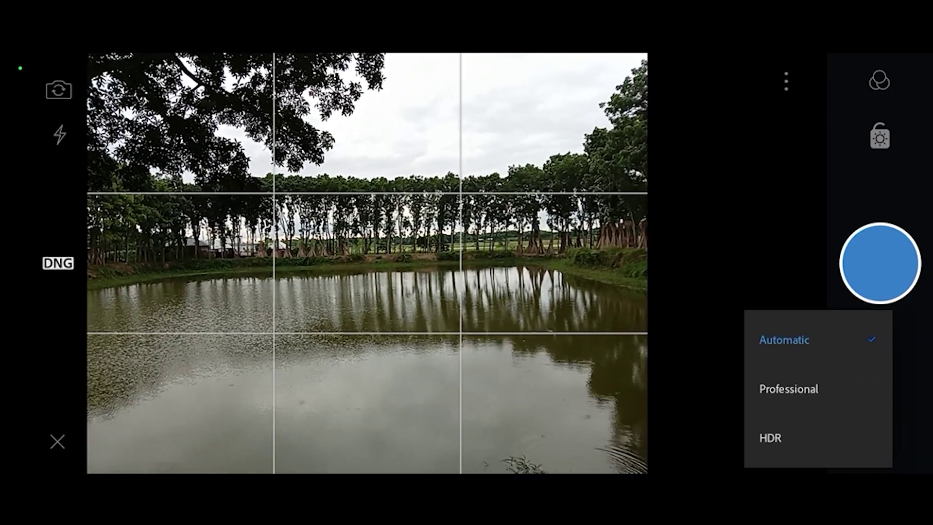
left_click(815, 390)
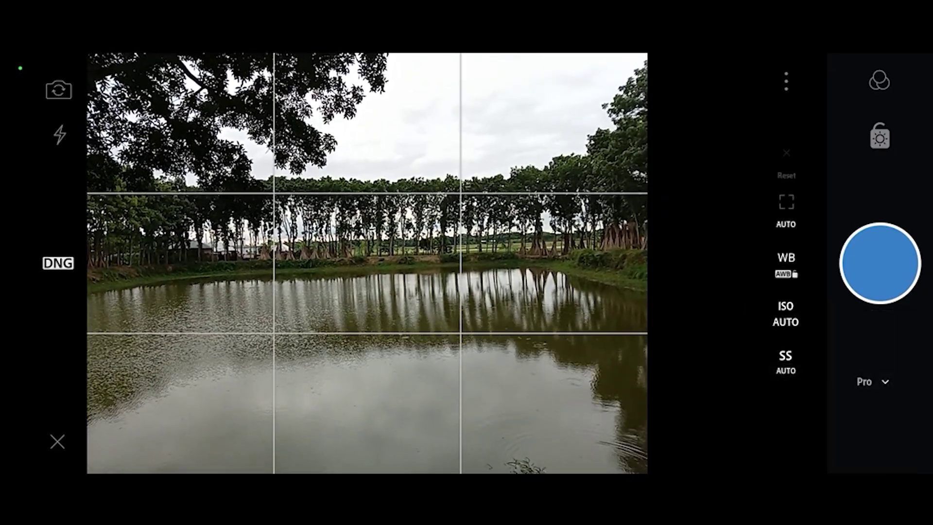
left_click(786, 265)
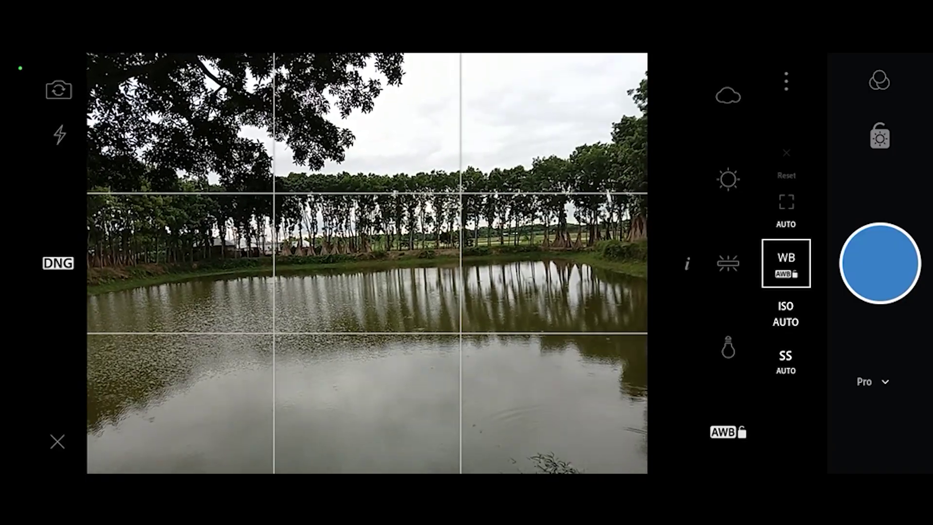
left_click(728, 180)
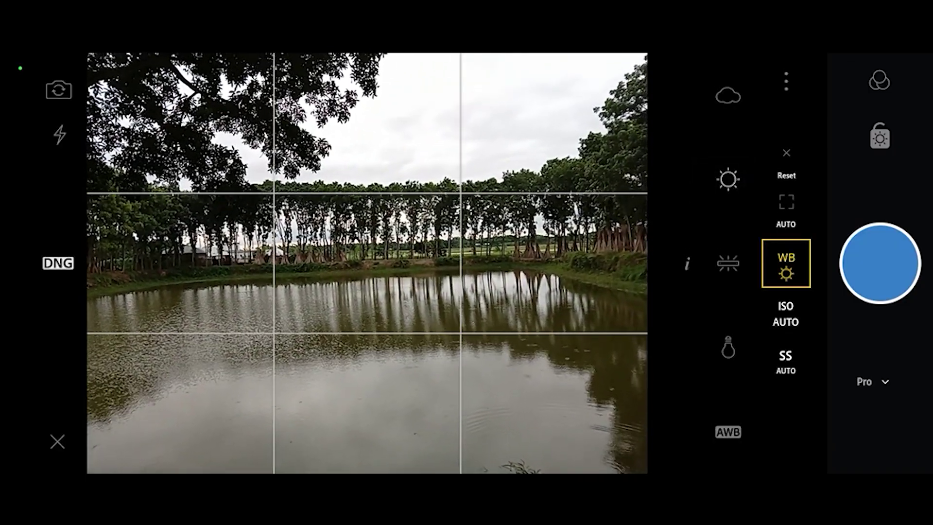
Check ISO and shutter speed, focus on the pond's tree line, and take the photo
left_click(786, 314)
left_click(786, 357)
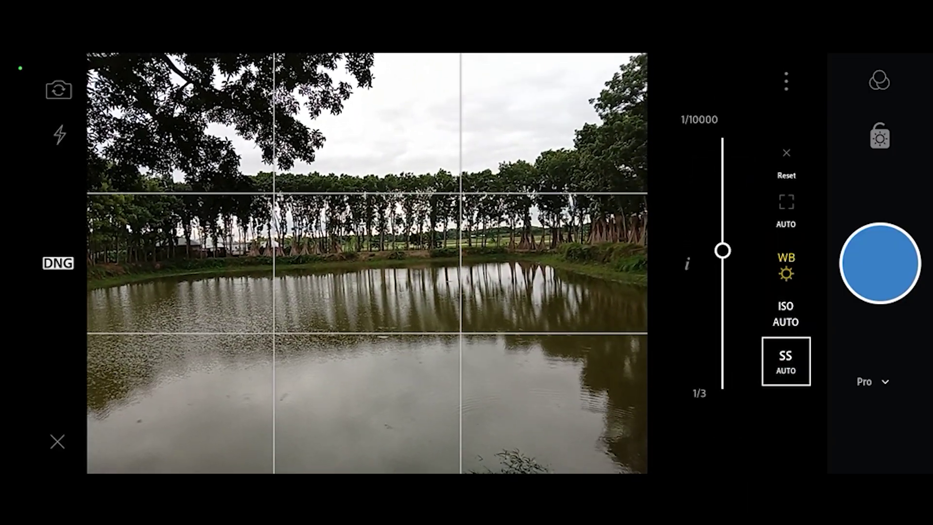
left_click(437, 375)
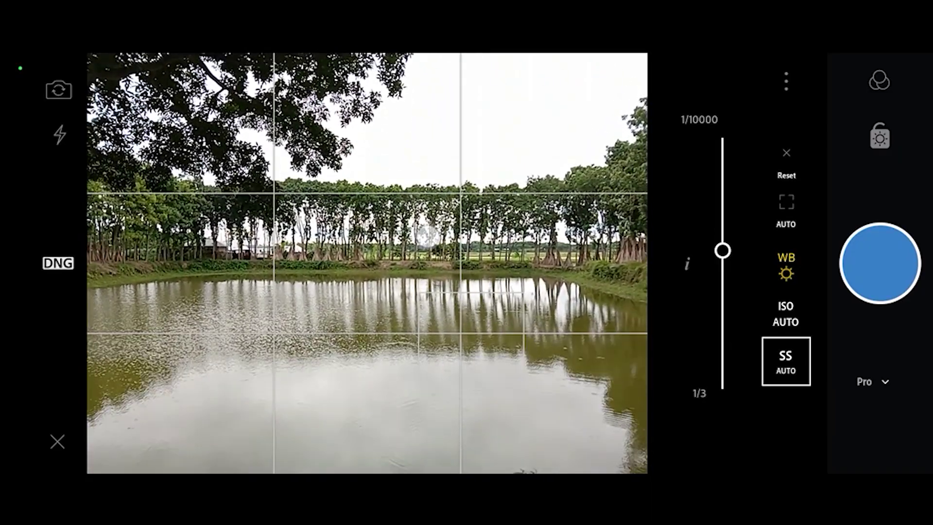
left_click(433, 226)
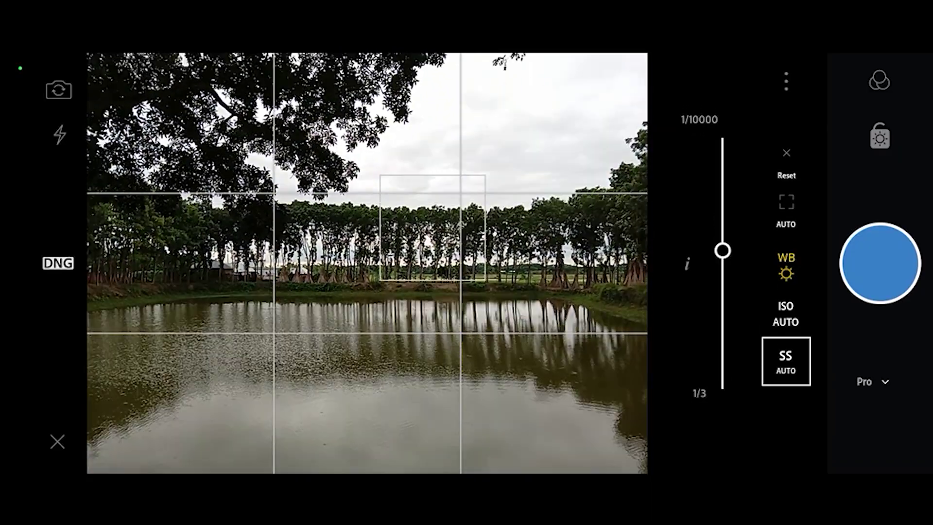
left_click(880, 265)
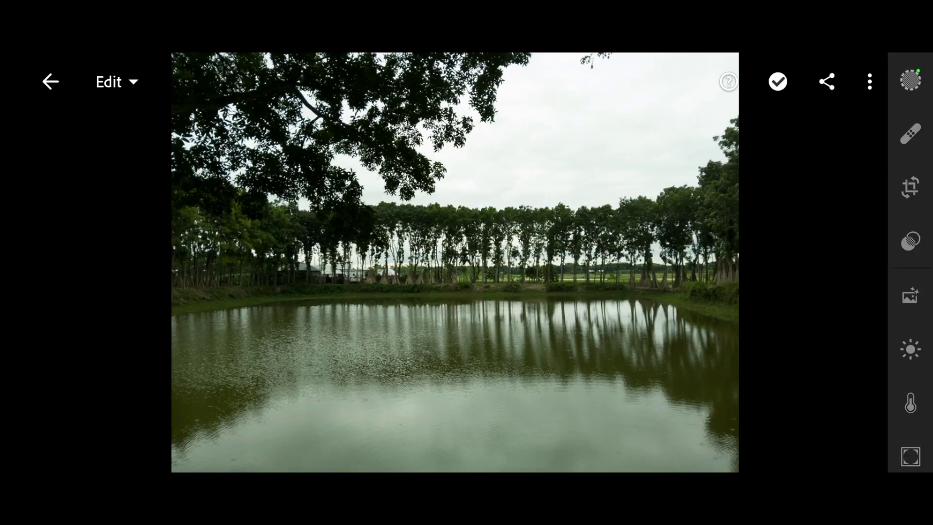
Apply an Upright perspective correction to the pond photo and compare it with the original
left_click(911, 295)
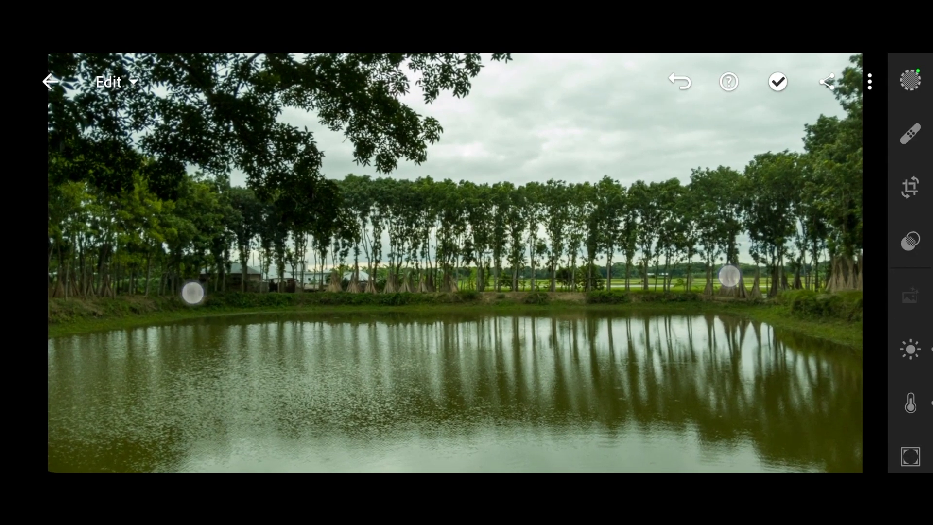
left_click_drag(730, 277, 636, 358)
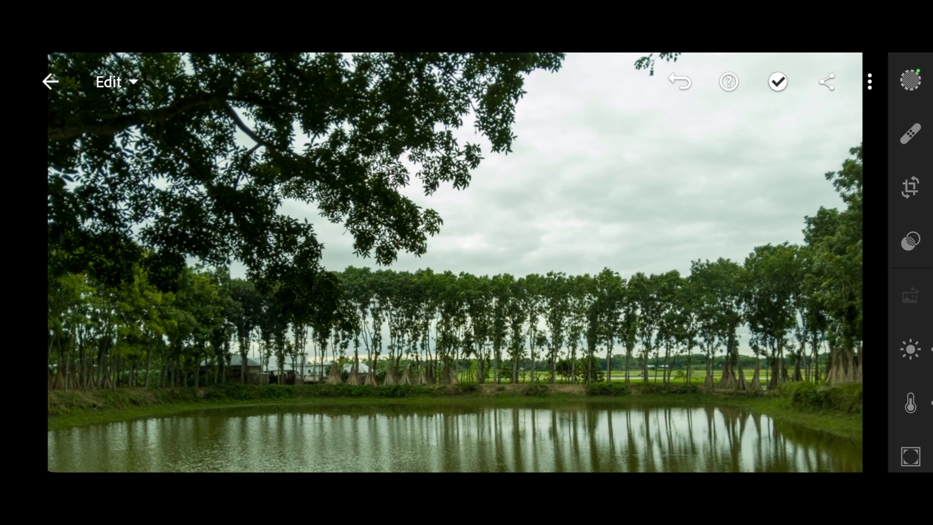
left_click(737, 307)
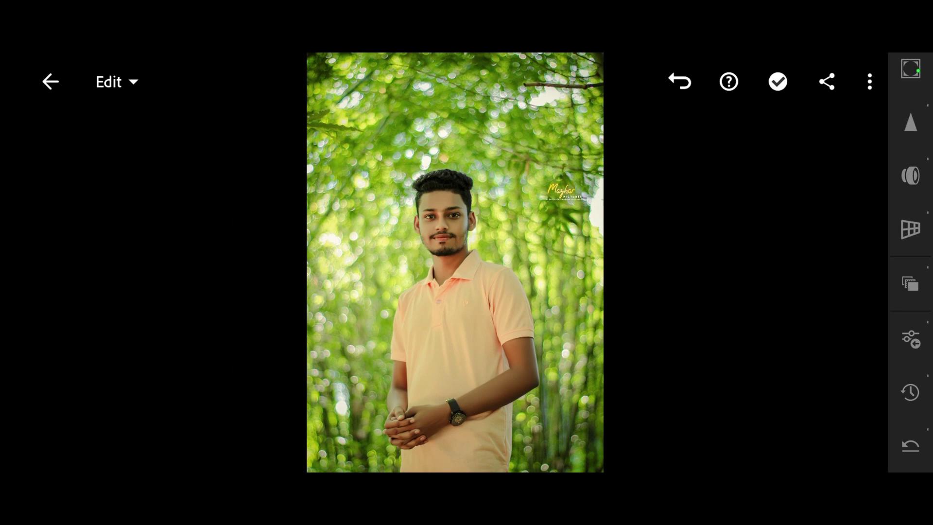
In the Detail panel, raise Sharpening to about 66 and set Radius to 2.60
left_click(911, 122)
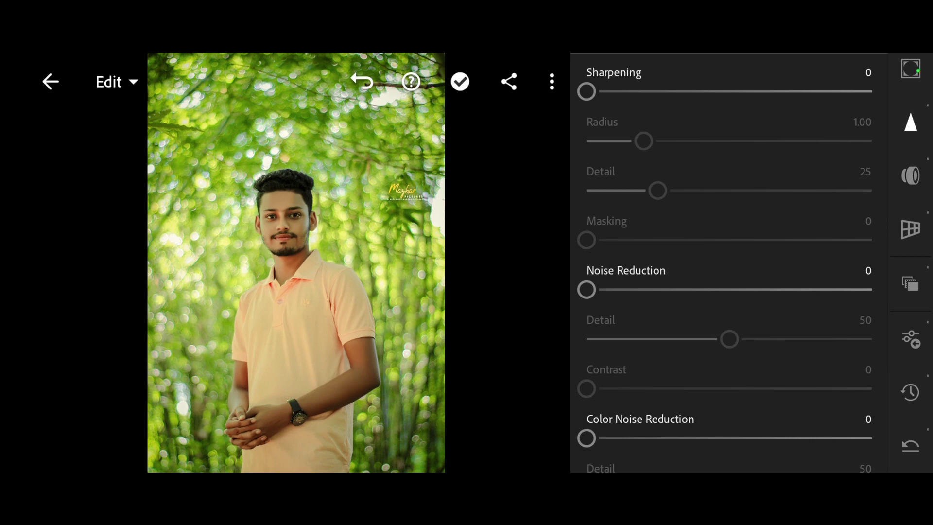
mouse_move(587, 91)
left_mouse_down()
mouse_move(739, 95)
mouse_move(706, 91)
left_mouse_up()
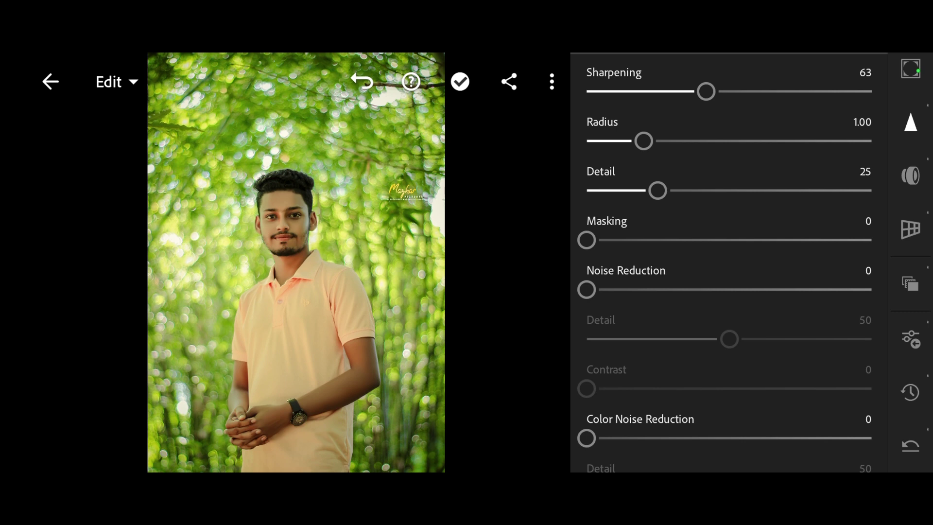
left_click_drag(643, 141, 872, 141)
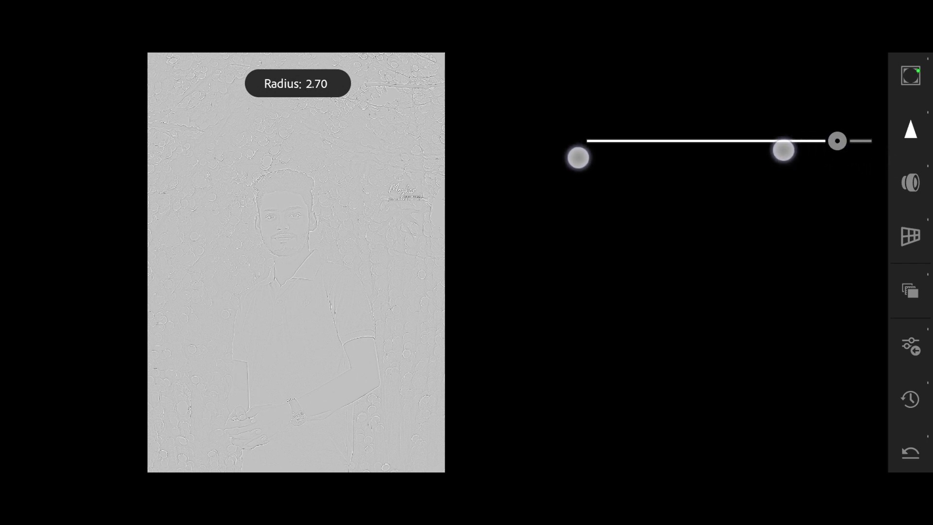
mouse_move(808, 152)
left_mouse_down()
mouse_move(757, 148)
mouse_move(829, 156)
left_mouse_up()
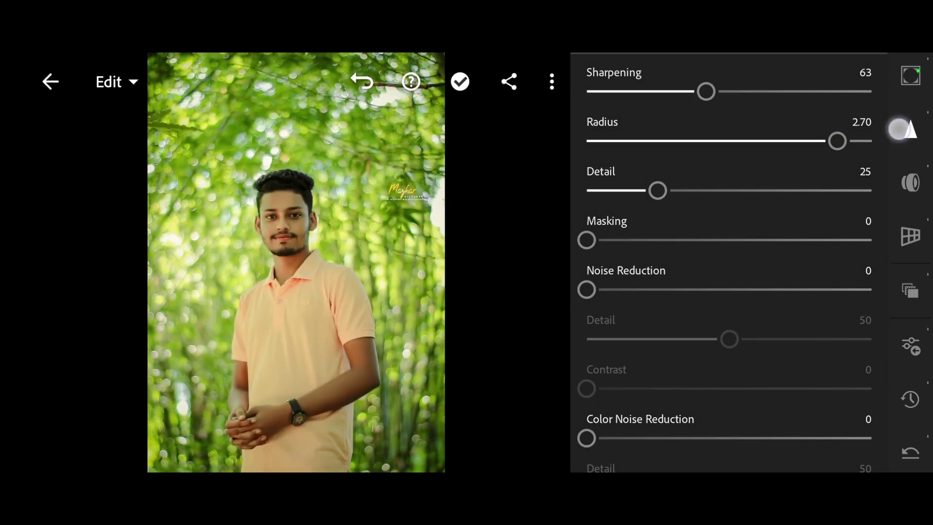
left_click(911, 130)
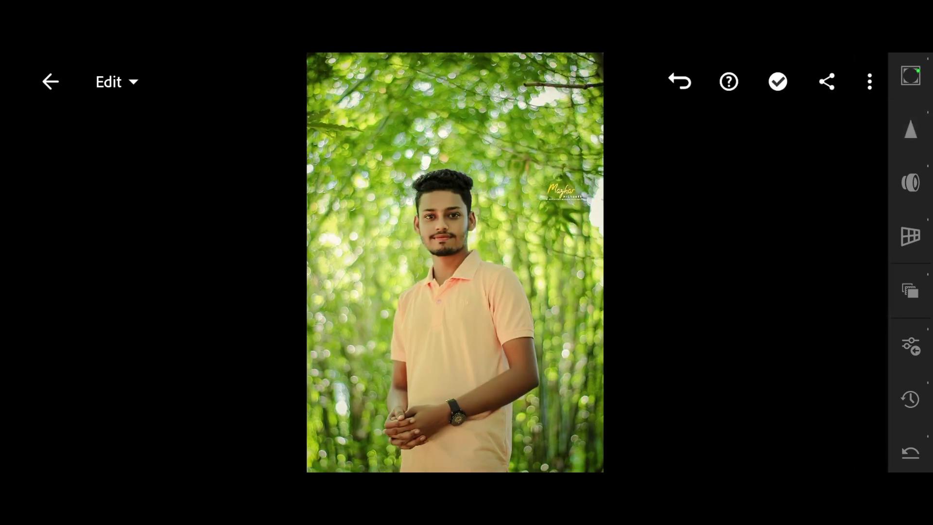
double_click(445, 219)
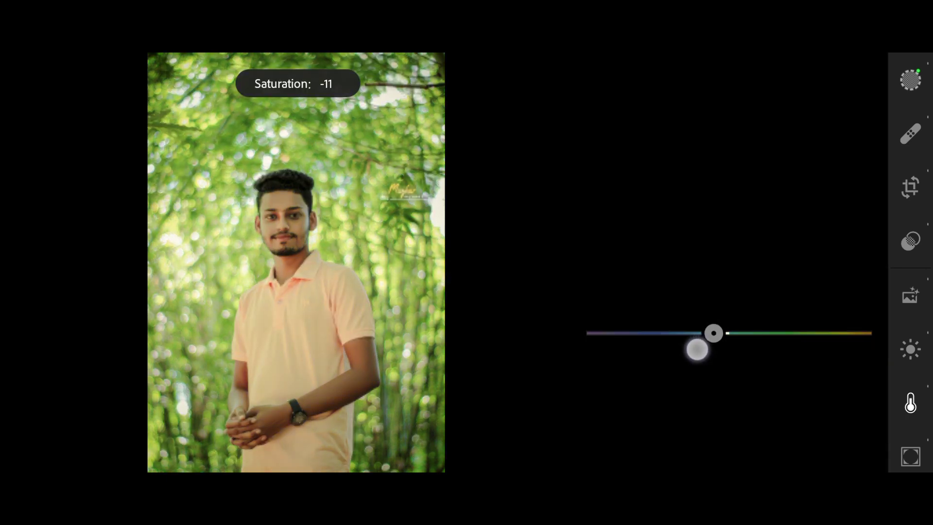
Raise the portrait's Vibrance to about 67
mouse_move(729, 285)
left_mouse_down()
mouse_move(822, 286)
mouse_move(814, 287)
left_mouse_up()
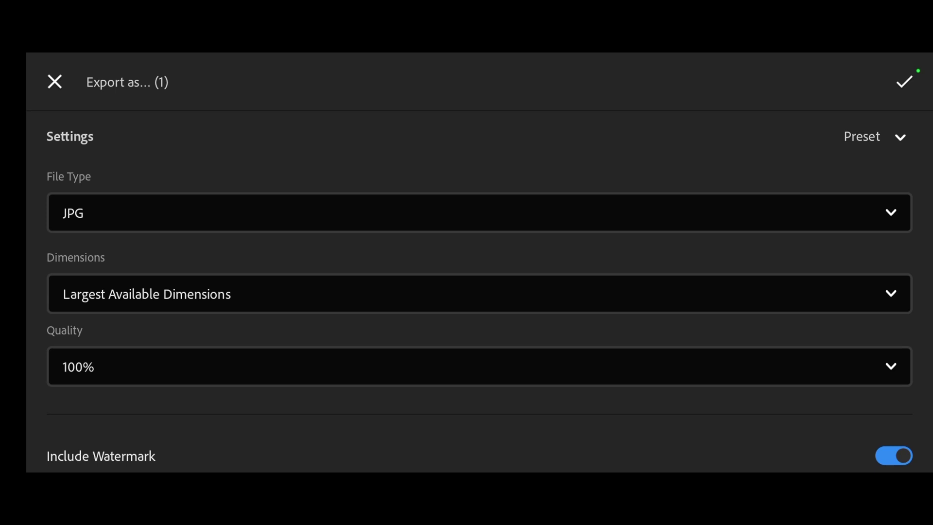
Switch the export File Type to DNG, edit the Custom Text file name, and confirm
left_click(775, 206)
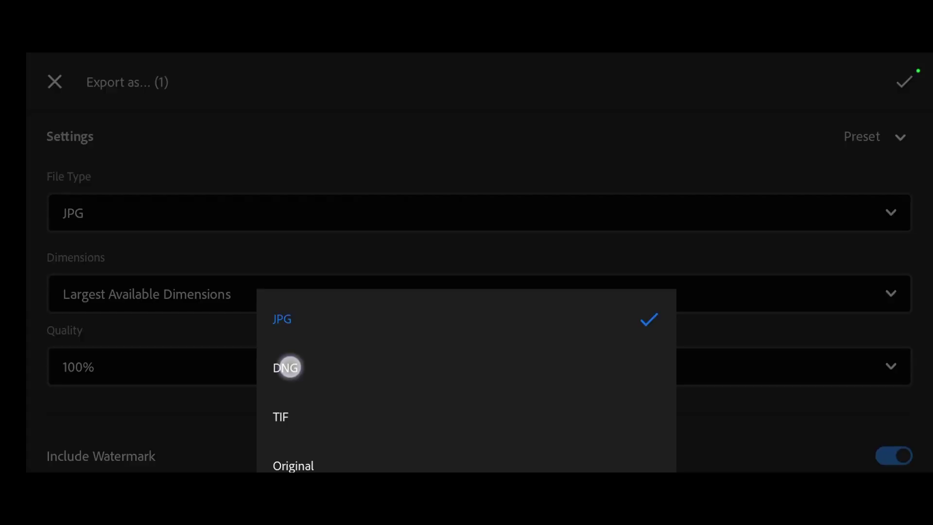
left_click(289, 368)
left_click(102, 291)
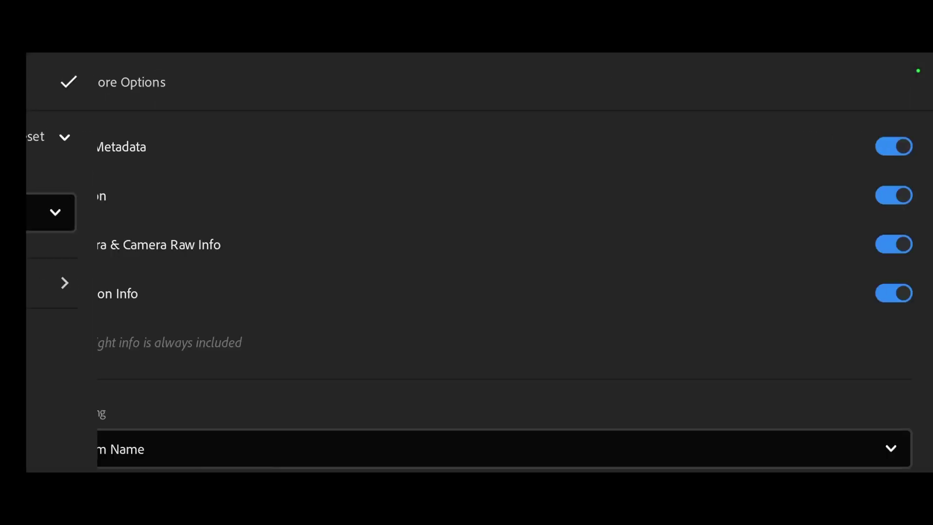
scroll(697, 241, "down", 3)
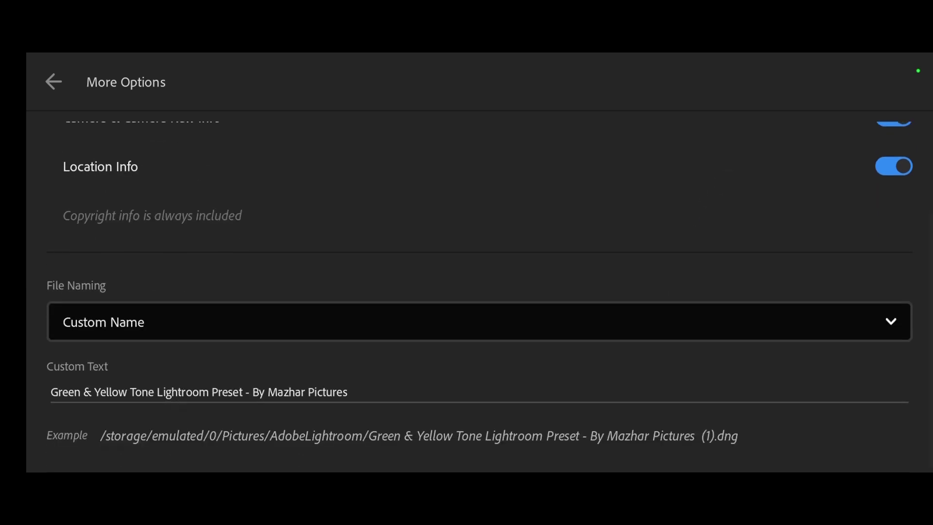
left_click(92, 392)
key("BackSpace")
key("BackSpace")
key("BackSpace")
key("Return")
scroll(691, 213, "up", 3)
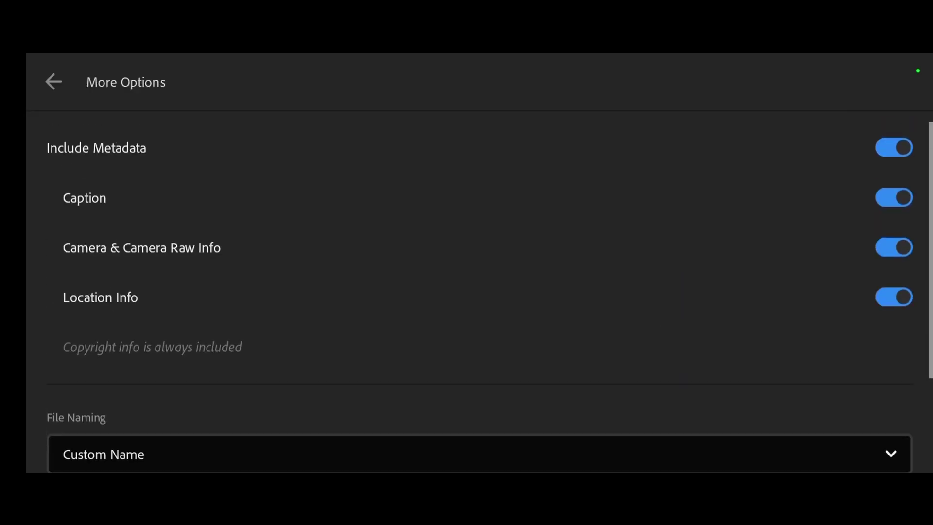
left_click(54, 82)
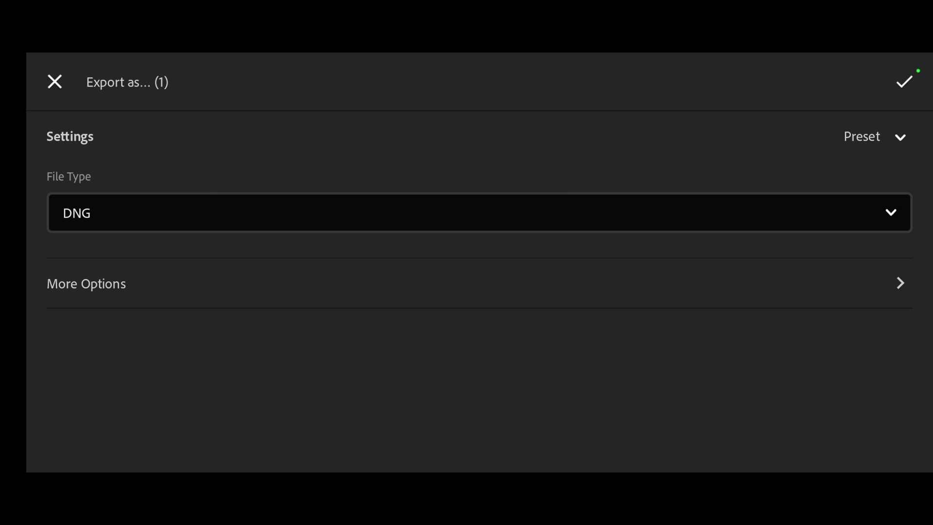
left_click(904, 82)
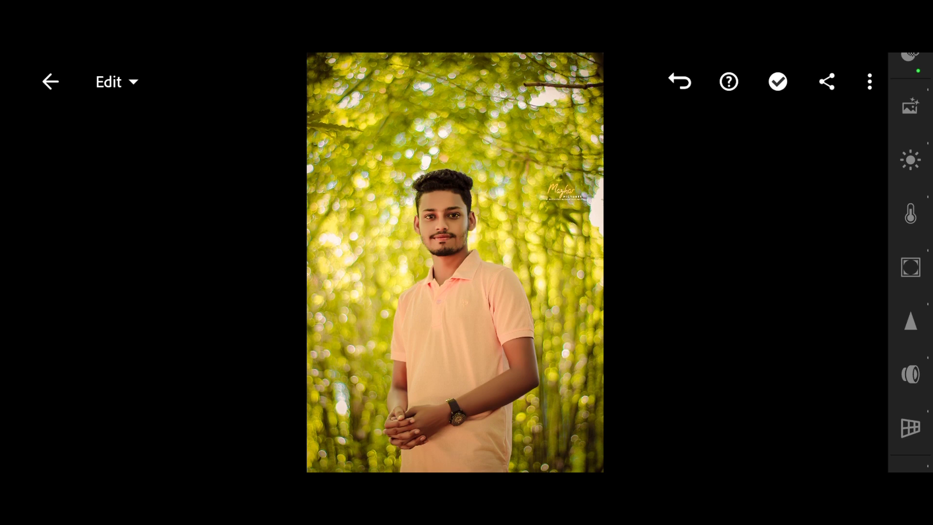
Copy the peach-shirt portrait's edit settings, then reopen the photo's extra actions menu
left_click(870, 82)
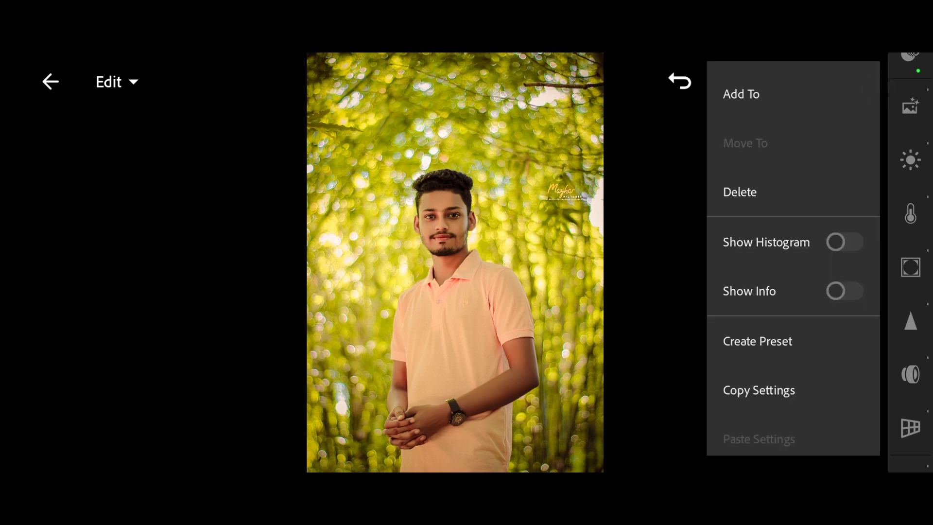
left_click(760, 391)
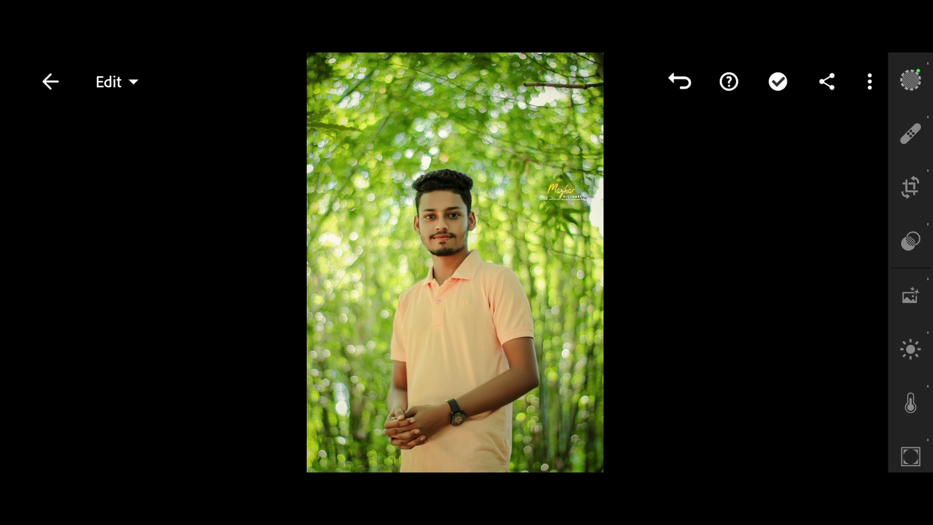
left_click(869, 82)
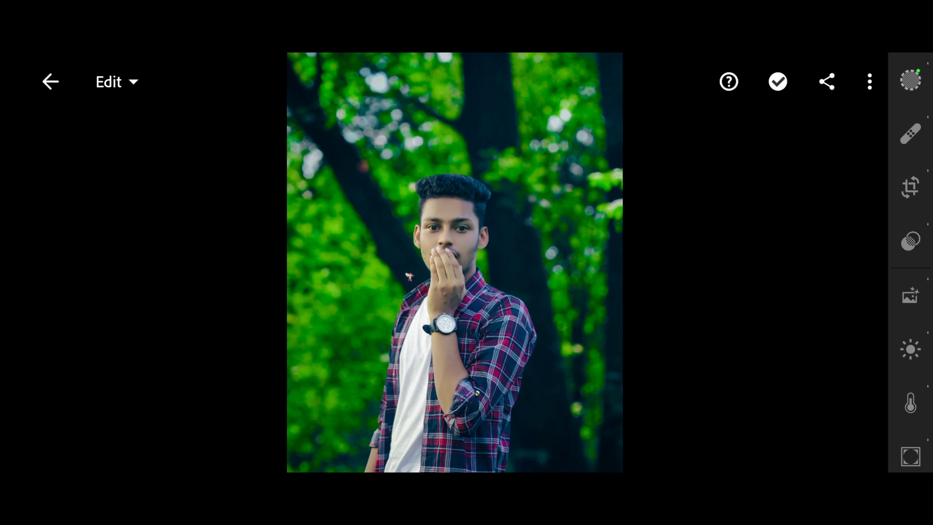
Set the plaid-shirt portrait's export File Type to JPG with Include Watermark on
left_click(827, 82)
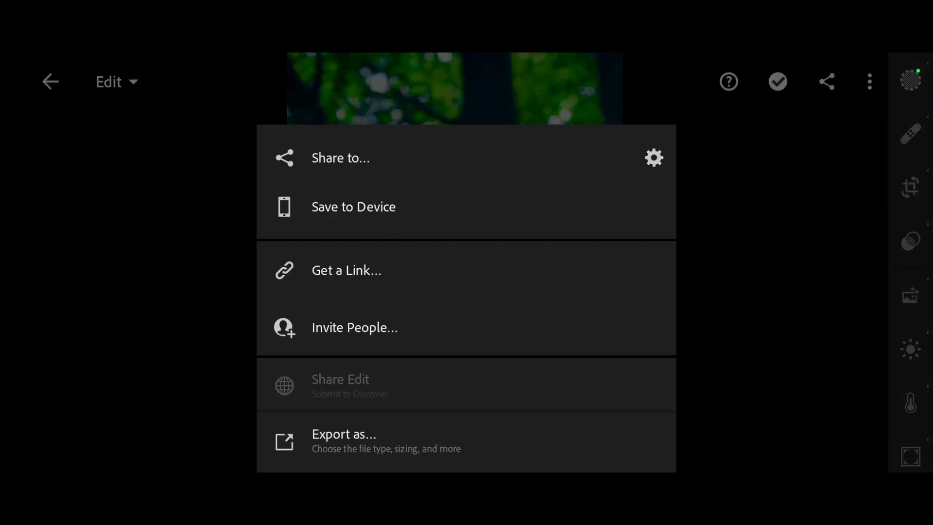
left_click(344, 441)
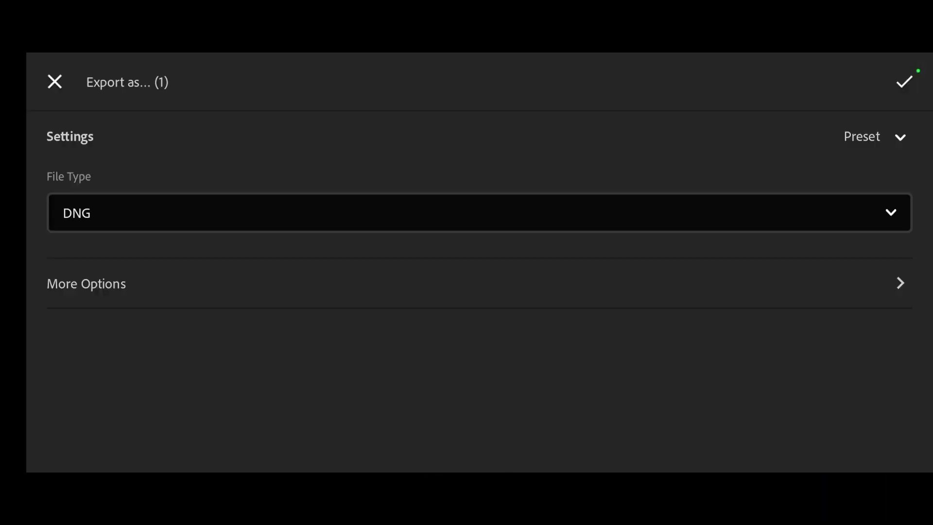
left_click(740, 214)
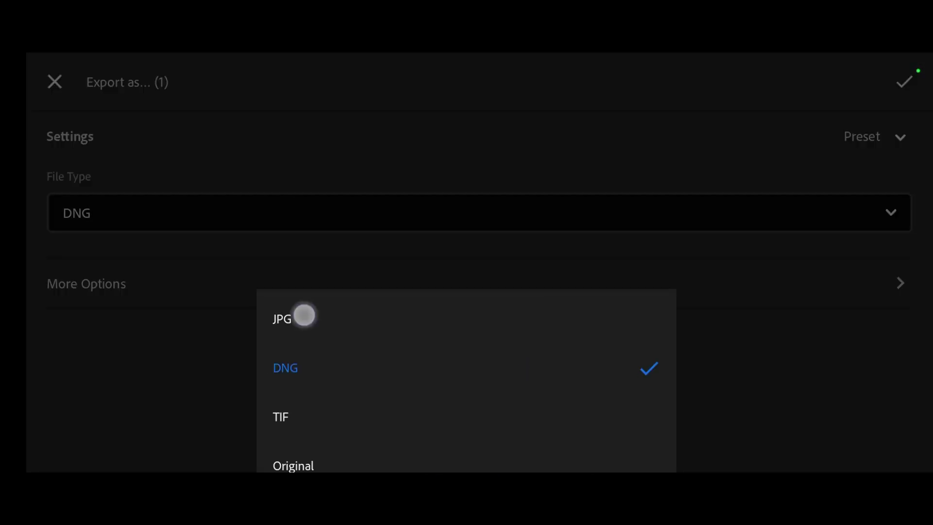
left_click(305, 315)
scroll(467, 292, "down", 3)
left_click(893, 332)
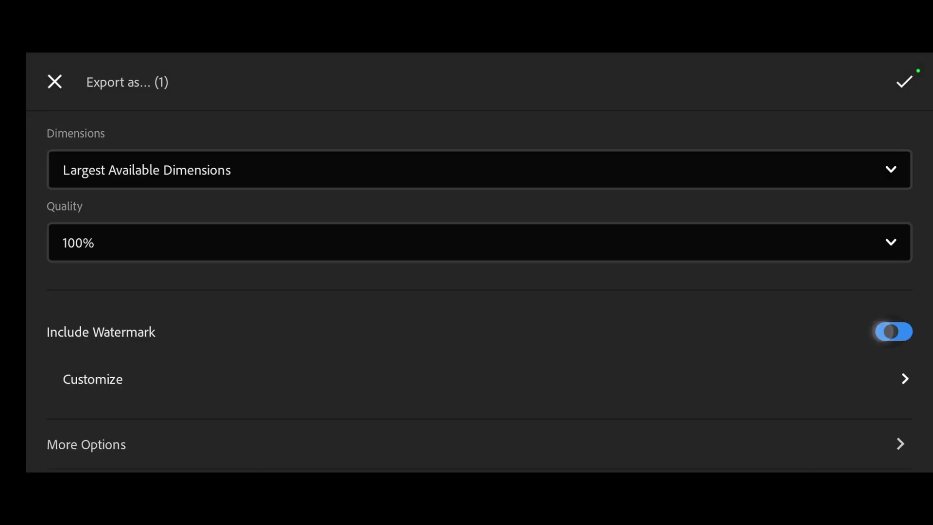
scroll(467, 292, "down", 2)
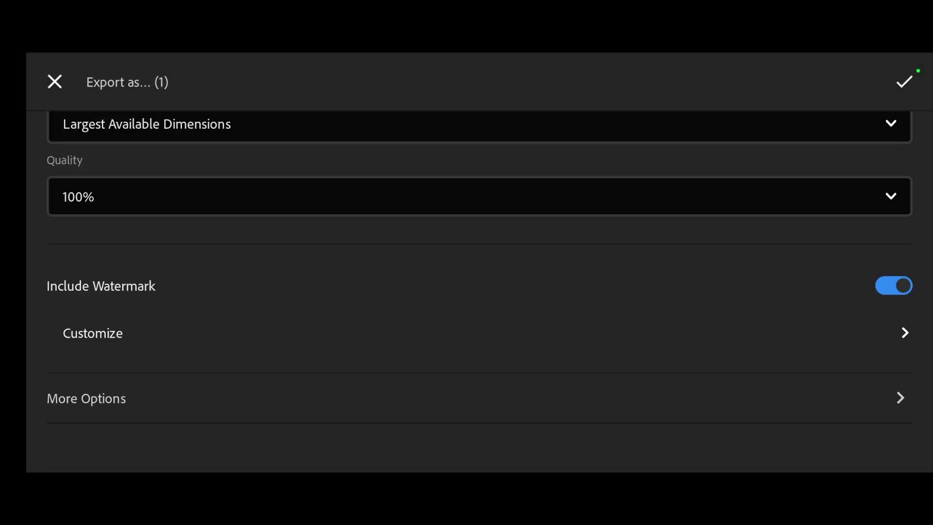
left_click(131, 333)
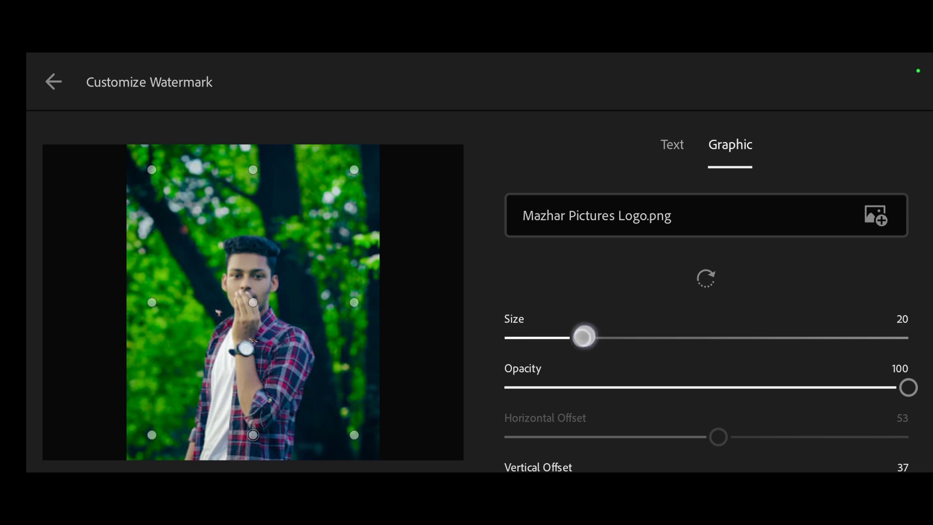
scroll(706, 379, "down", 2)
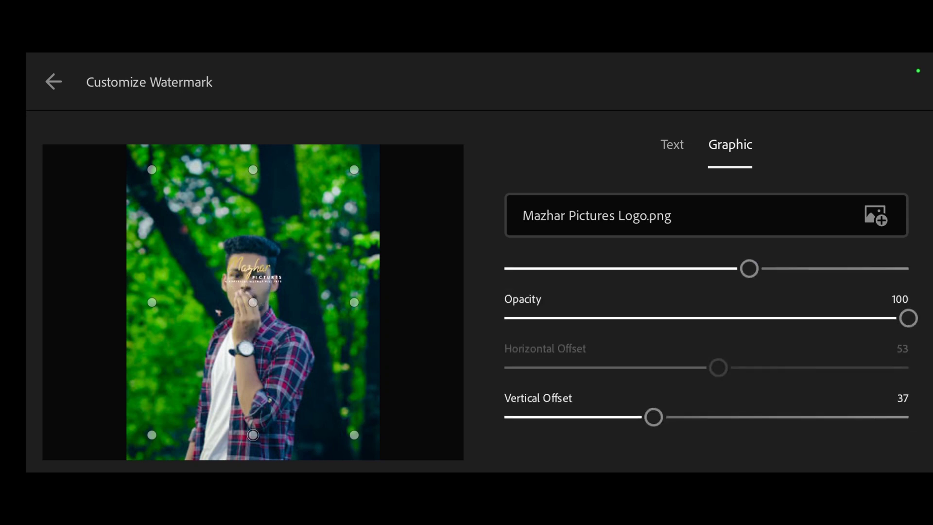
Anchor the logo watermark middle right, with vertical offset 17, horizontal offset 48 and opacity 88
left_click_drag(657, 415, 573, 415)
left_click(354, 302)
scroll(810, 319, "up", 2)
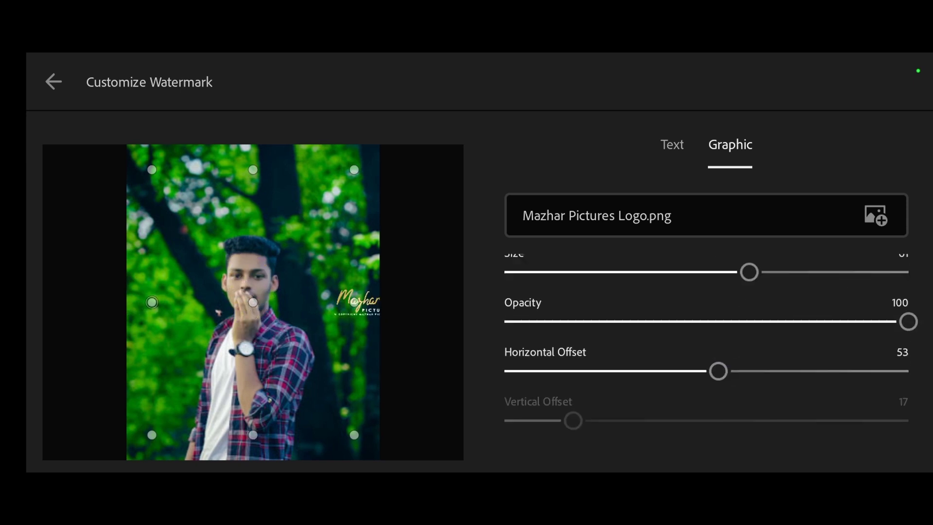
left_click_drag(719, 366, 671, 365)
left_click_drag(749, 267, 716, 266)
left_click_drag(671, 365, 722, 365)
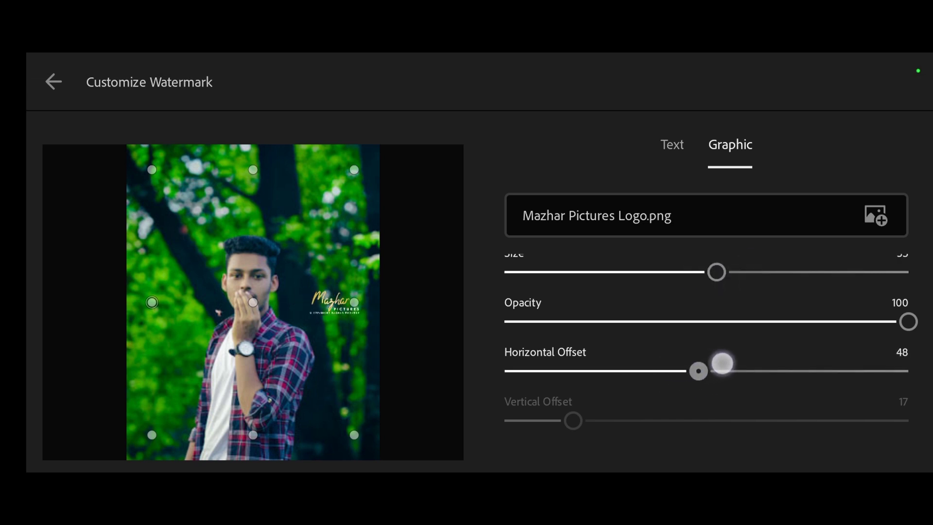
left_click_drag(908, 322, 856, 322)
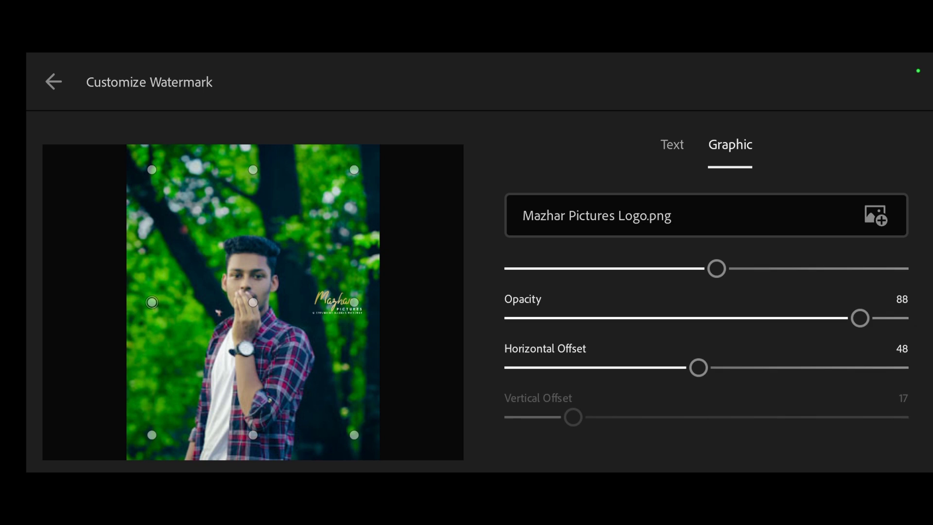
left_click(55, 83)
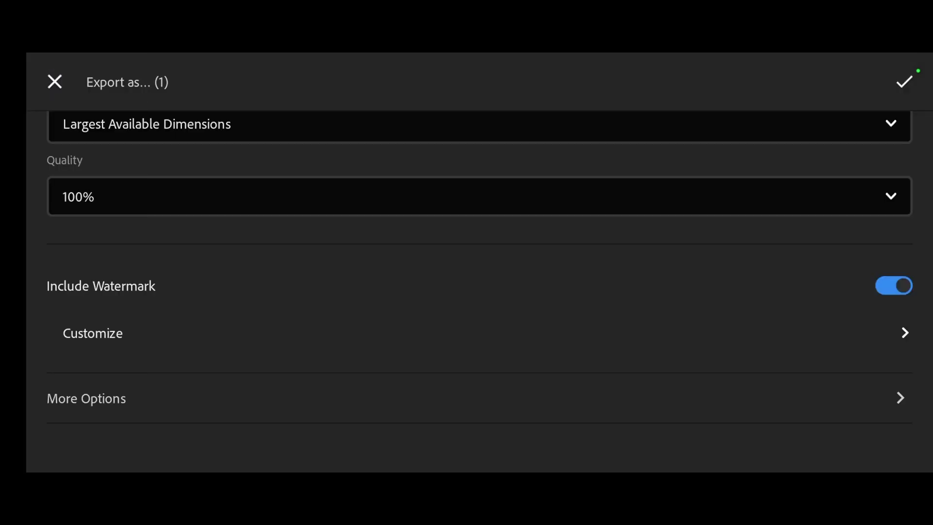